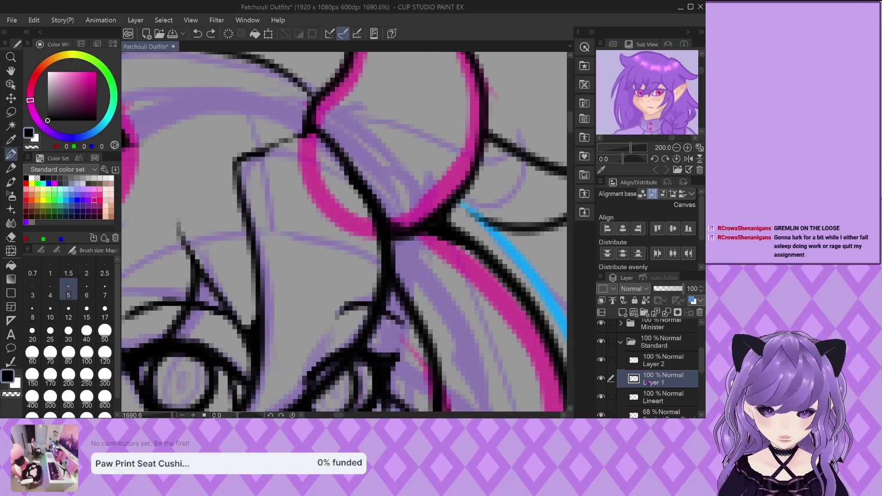
Step: Redraw the top edge of the front hair strand on the Lineart layer, extending it to the horn's base
left_click(606, 398)
scroll(290, 148, "up", 1)
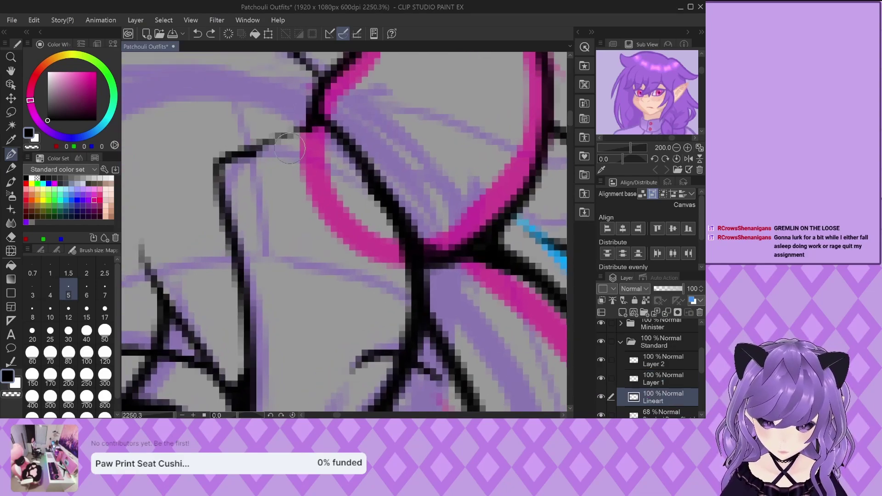
mouse_move(214, 159)
left_mouse_down()
mouse_move(280, 122)
mouse_move(312, 123)
left_mouse_up()
mouse_move(216, 184)
left_mouse_down()
mouse_move(248, 148)
mouse_move(318, 155)
left_mouse_up()
scroll(312, 138, "down", 3)
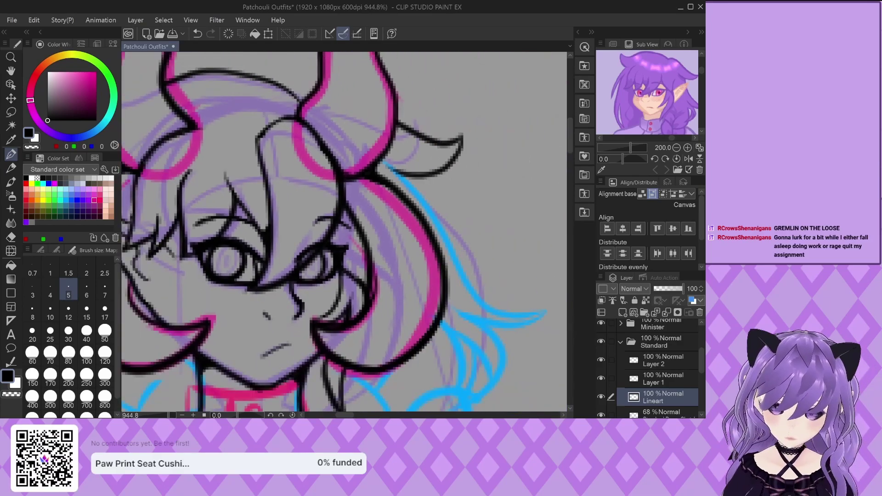
Step: Paste the copied white-and-red robot picture as a new layer above the Text folder
scroll(648, 230, "down", 2)
scroll(662, 358, "up", 3)
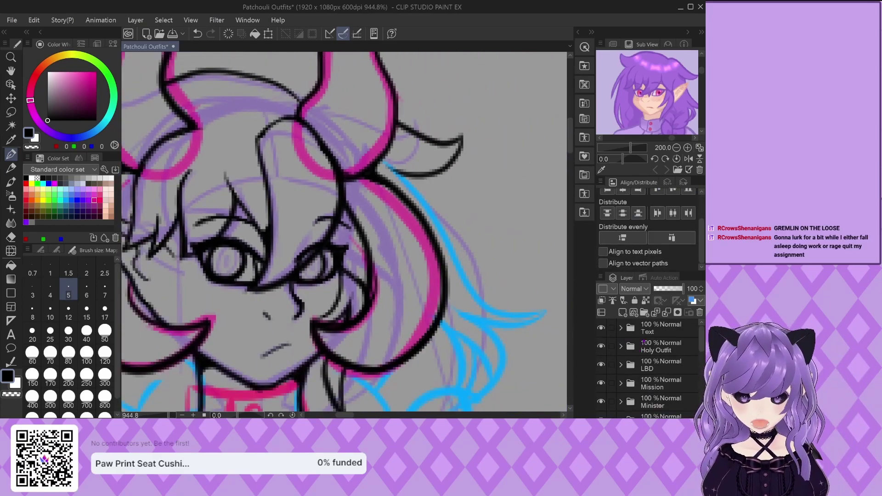
left_click(671, 327)
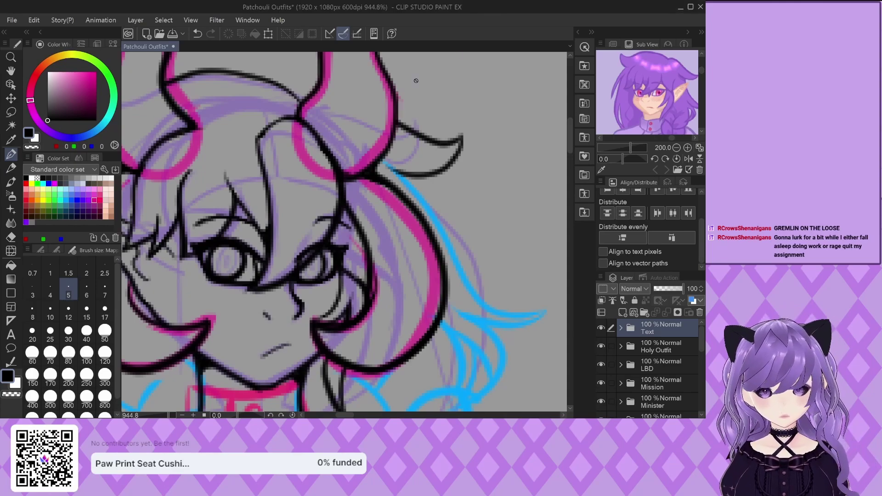
scroll(322, 235, "down", 2)
key("ctrl+v")
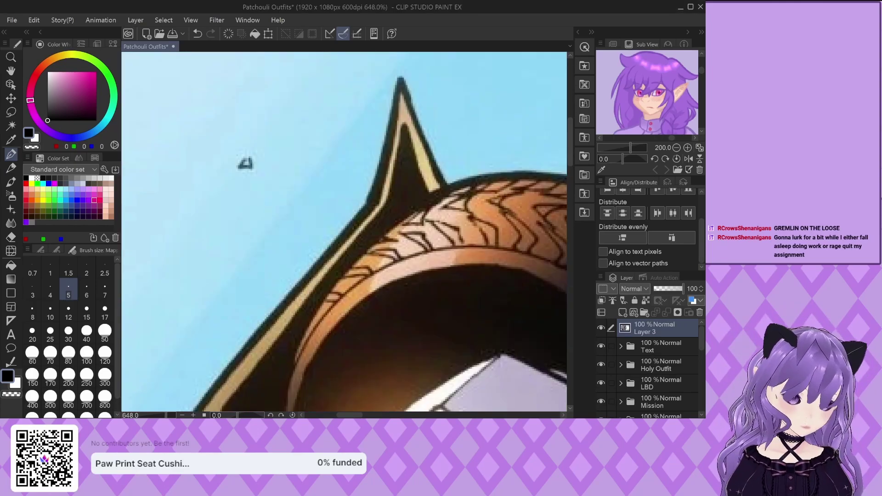
Step: Scale the pasted white-and-red robot picture down towards the canvas's upper-left corner and apply the transformation
scroll(276, 187, "down", 3)
scroll(276, 187, "down", 2)
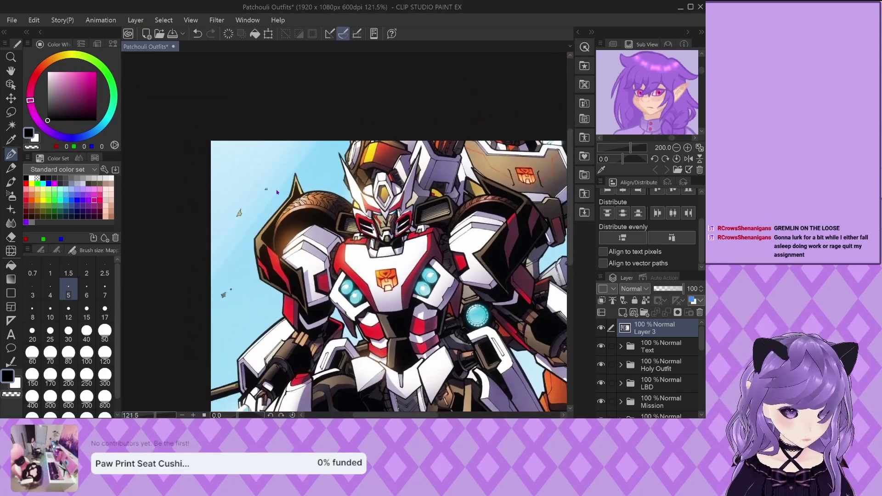
scroll(213, 124, "down", 3)
key("ctrl+t")
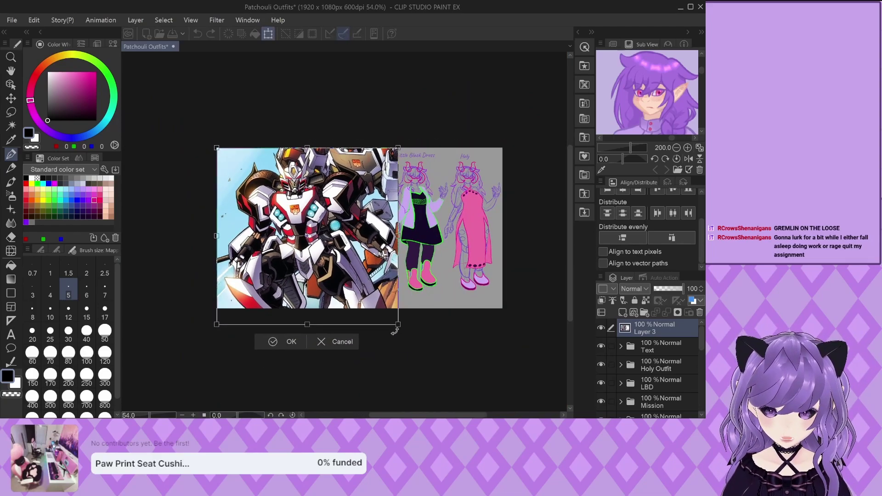
left_click_drag(398, 324, 326, 254)
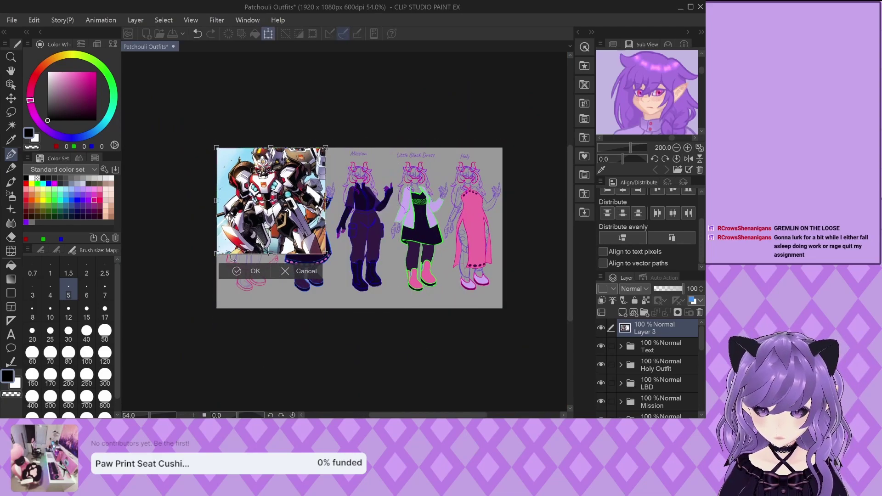
left_click(236, 271)
scroll(270, 209, "up", 3)
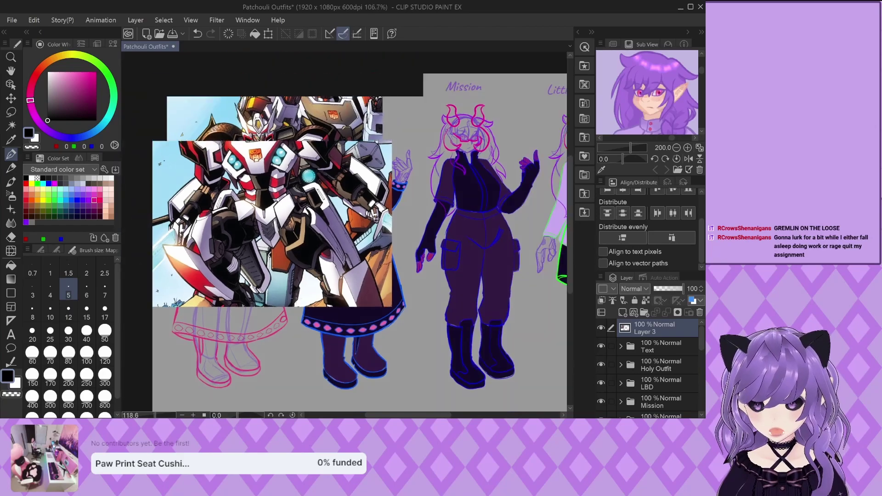
scroll(271, 210, "up", 1)
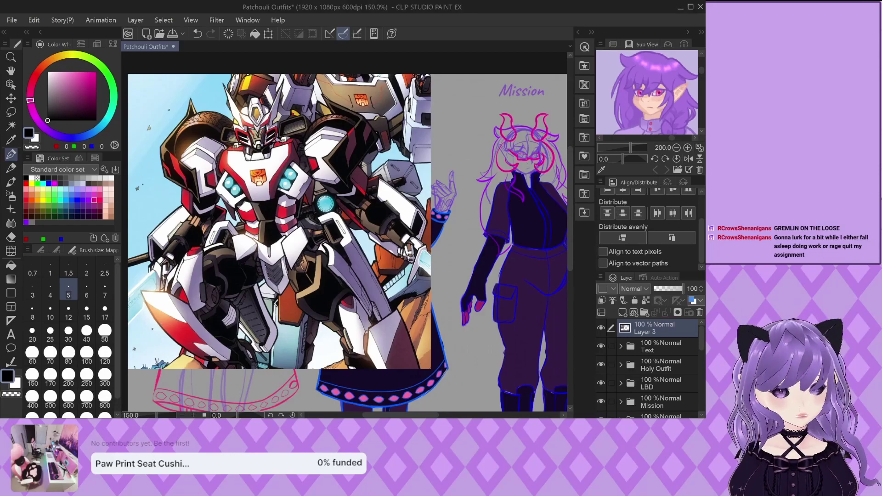
Step: Paste the copied orange-and-black robot picture as a new layer and scale it down to fit below the first picture
scroll(210, 133, "down", 3)
key("ctrl+v")
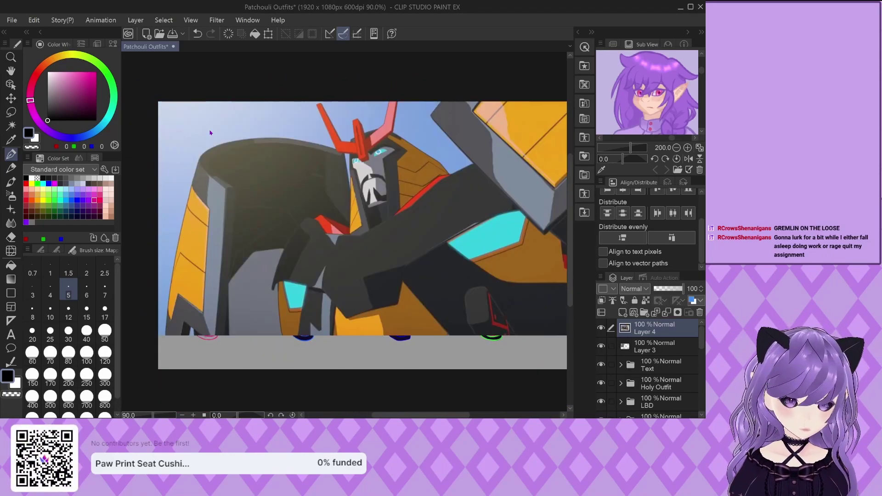
scroll(216, 132, "down", 2)
key("ctrl+t")
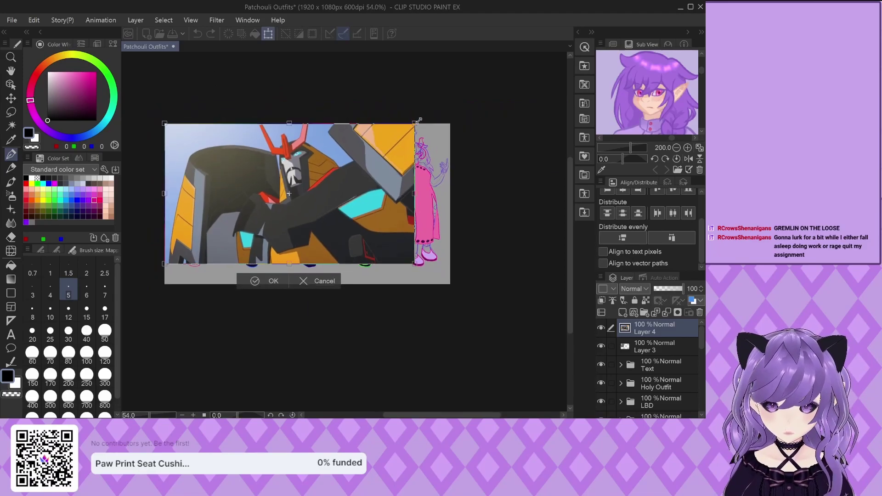
left_click_drag(418, 121, 271, 202)
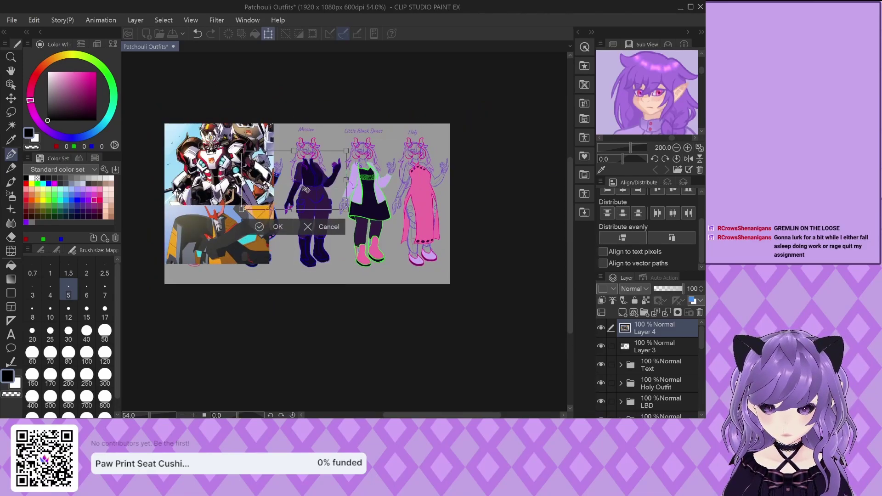
Step: Move the orange-and-black robot picture beside the first picture, over the Mission outfit, and apply the transformation
left_click_drag(229, 241, 314, 165)
scroll(314, 165, "up", 1)
key("Return")
scroll(314, 165, "up", 1)
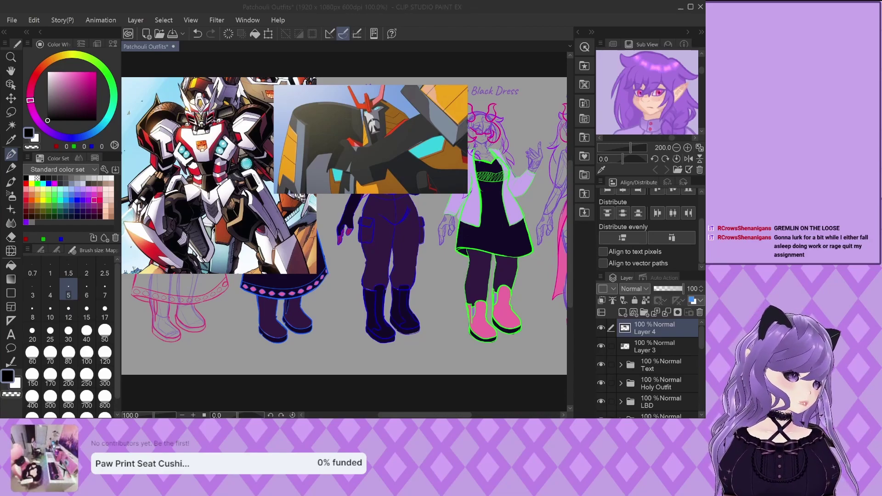
scroll(362, 330, "up", 3)
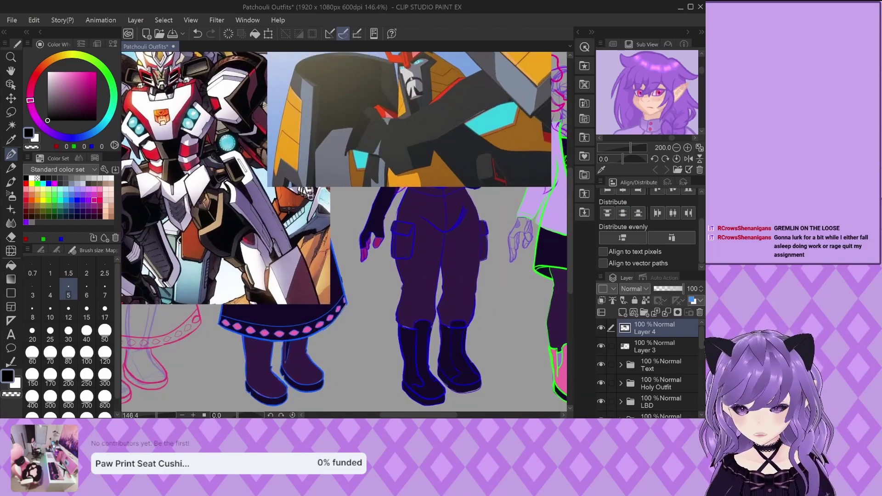
scroll(363, 330, "down", 2)
scroll(276, 216, "up", 1)
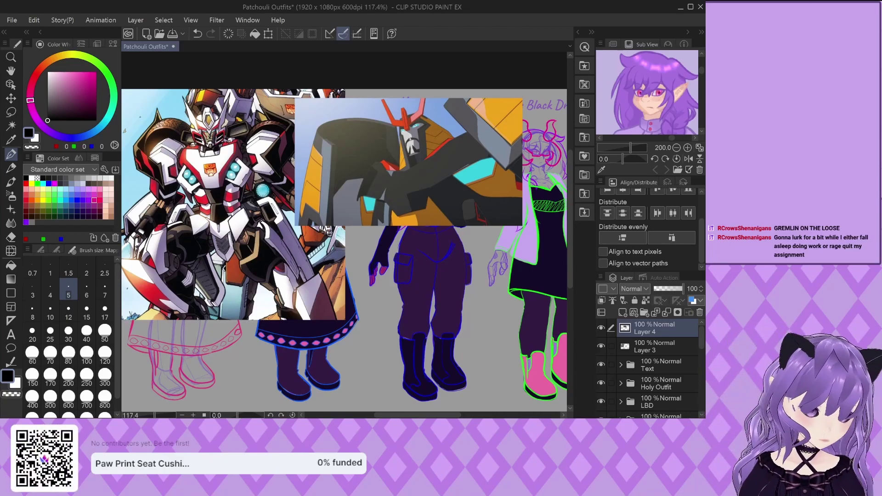
Step: Delete both pasted robot picture layers, Layer 3 and Layer 4, together
left_click(671, 346, "ctrl")
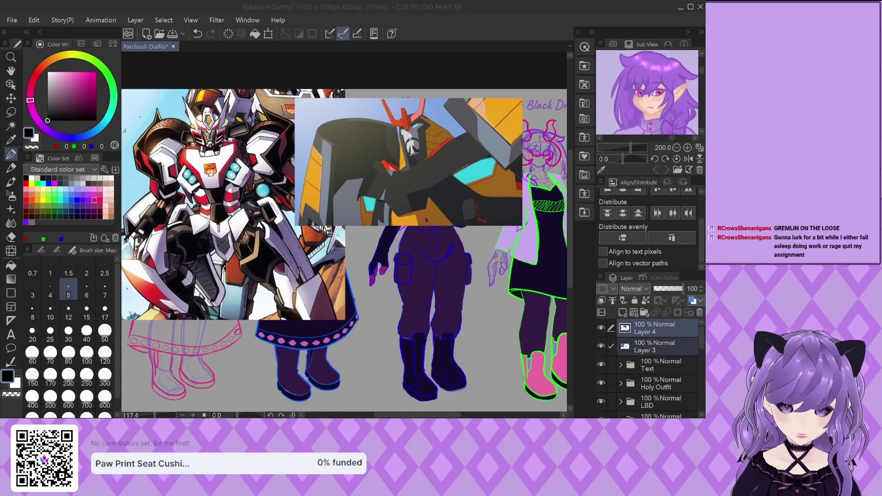
key("Delete")
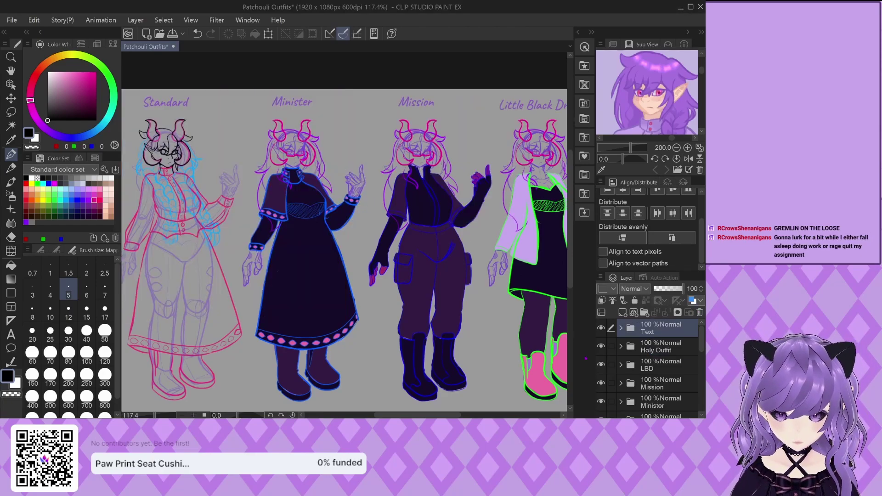
Step: Make Layer 2 in the Standard folder the active layer
scroll(661, 358, "up", 3)
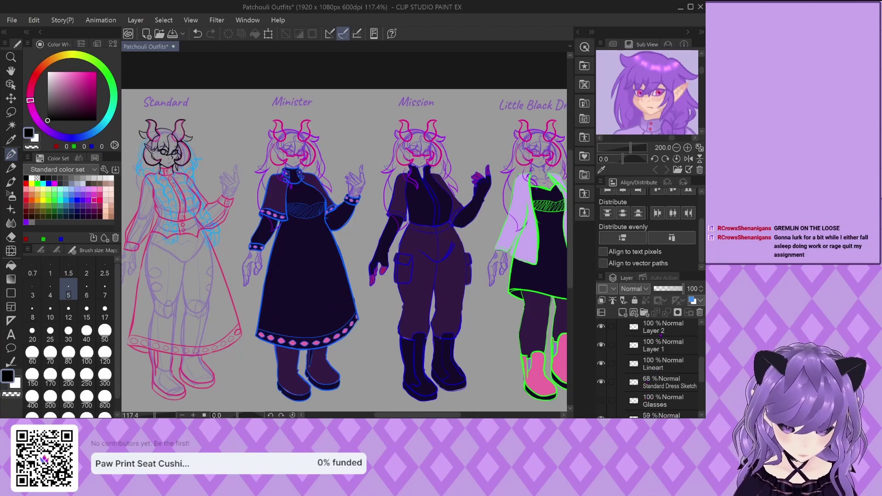
left_click(662, 328)
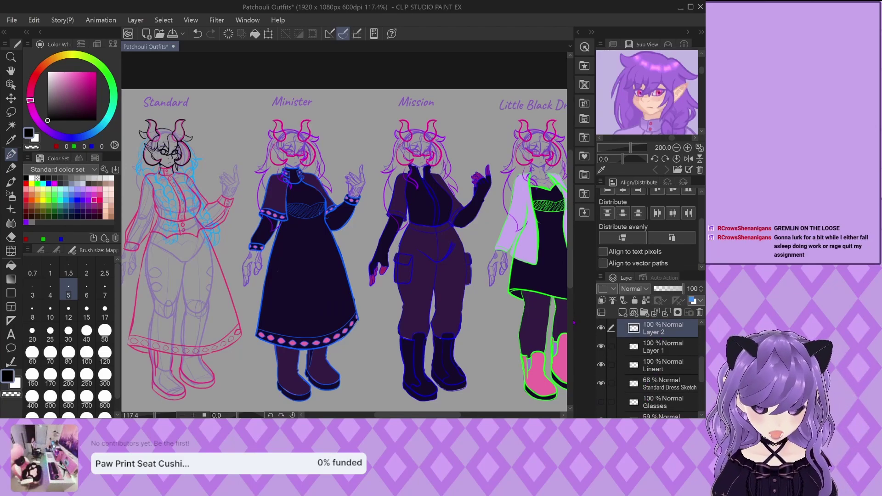